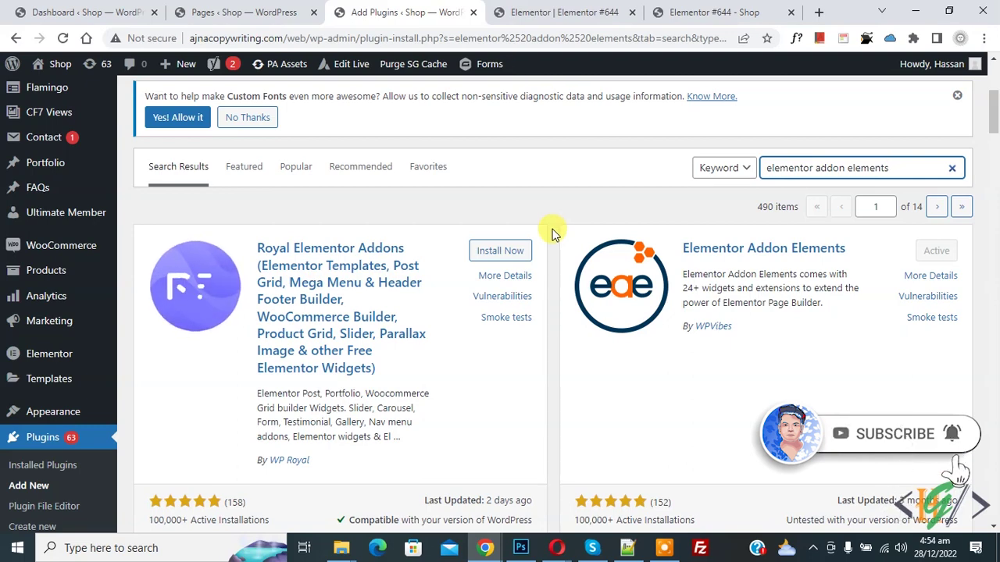
left_click(552, 224)
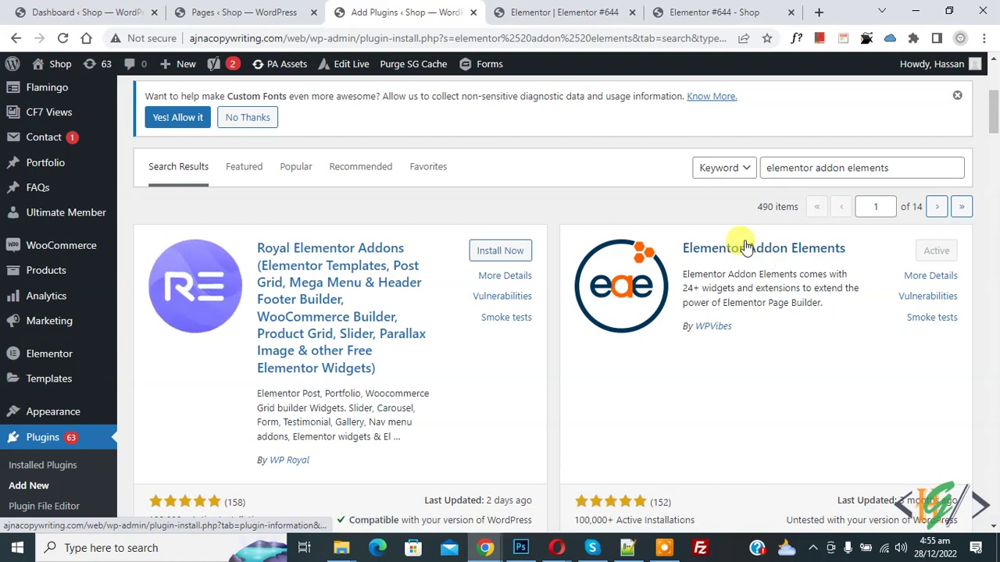
scroll(732, 227, "down", 6)
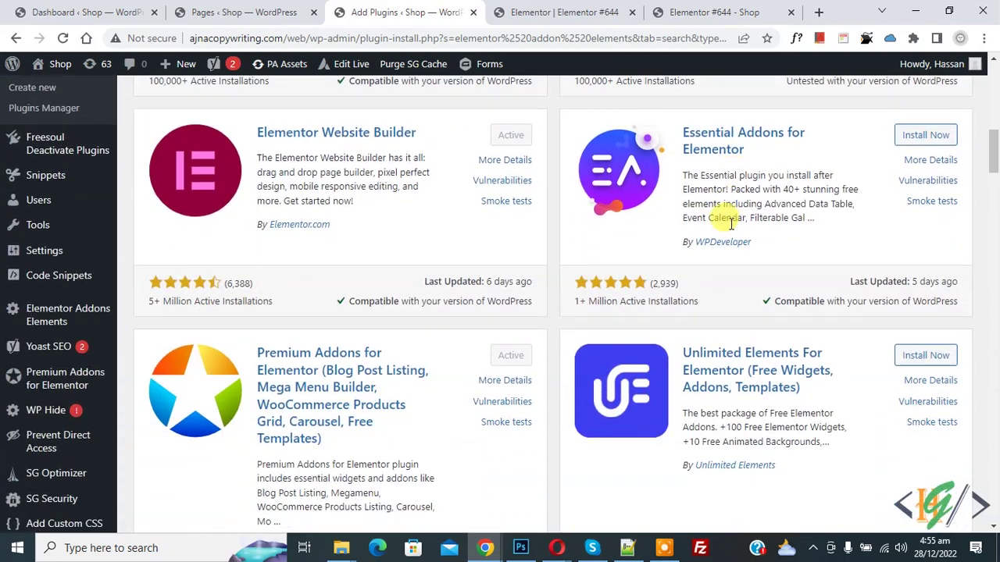
left_click(68, 328)
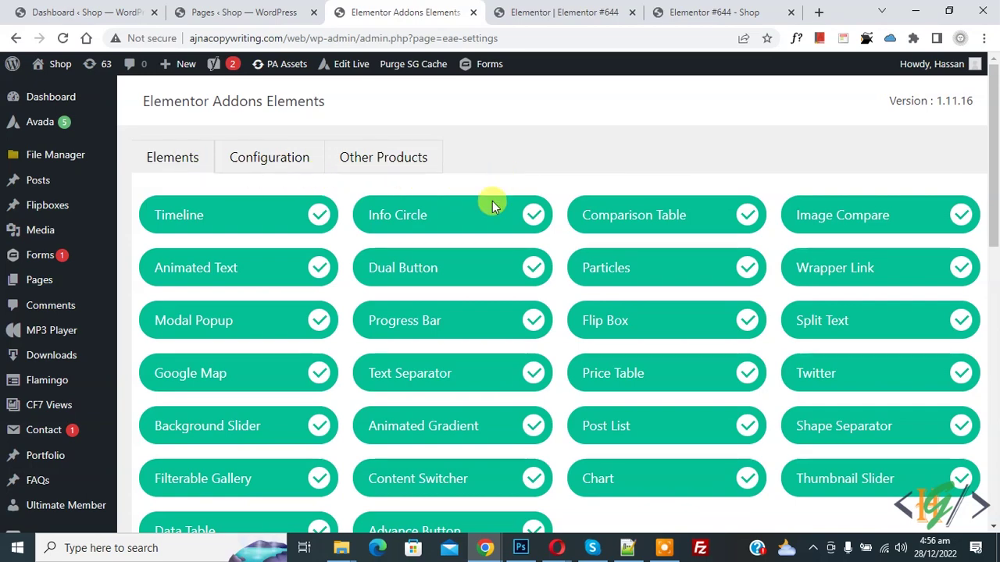
Step: Scroll the Elements list down to confirm Flip Box, Data Table and Advance Button are enabled
scroll(491, 205, "down", 3)
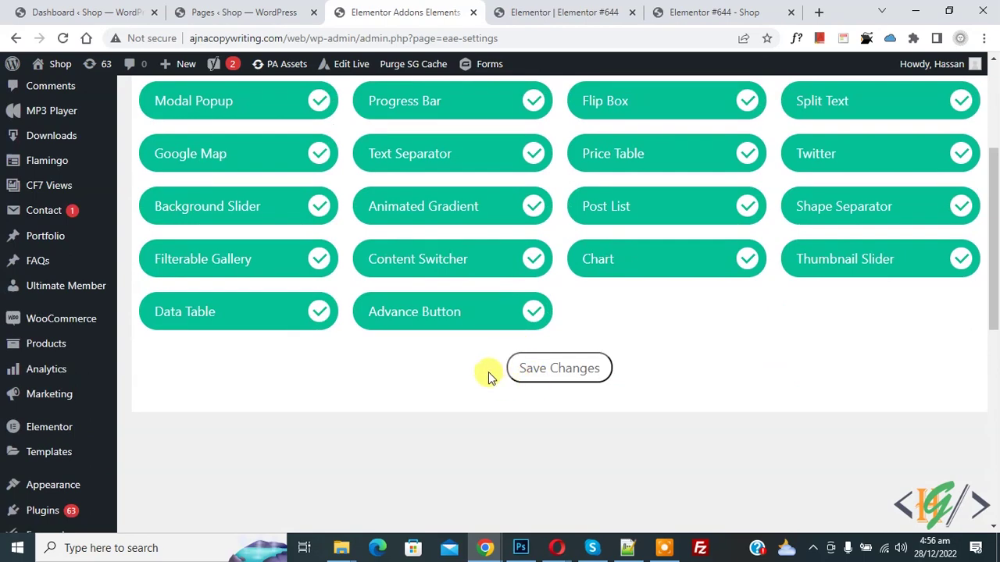
Step: Back in the Elementor #644 editor, search 'flip' and place EAE - Flip Box in the first column
left_click(594, 14)
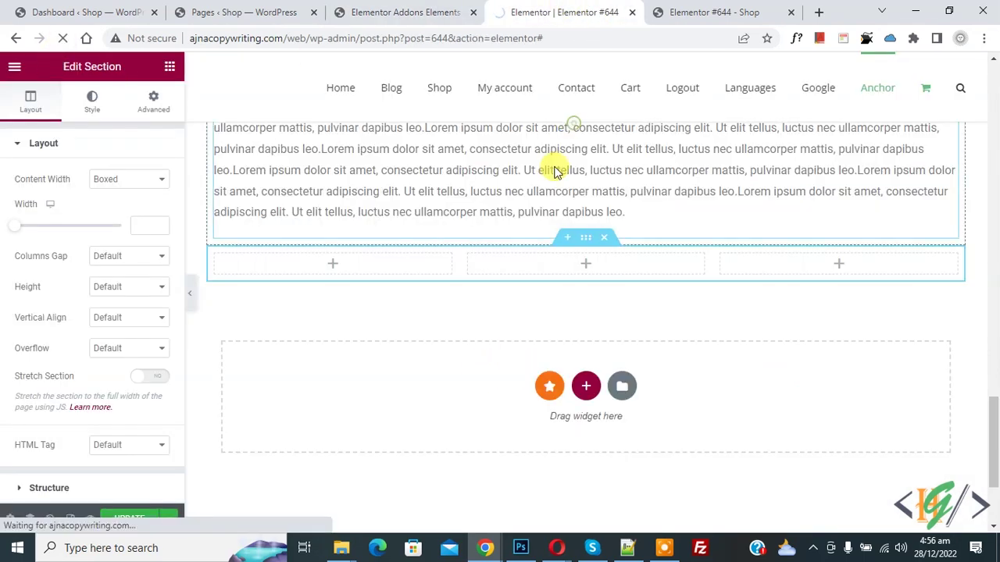
left_click(523, 301)
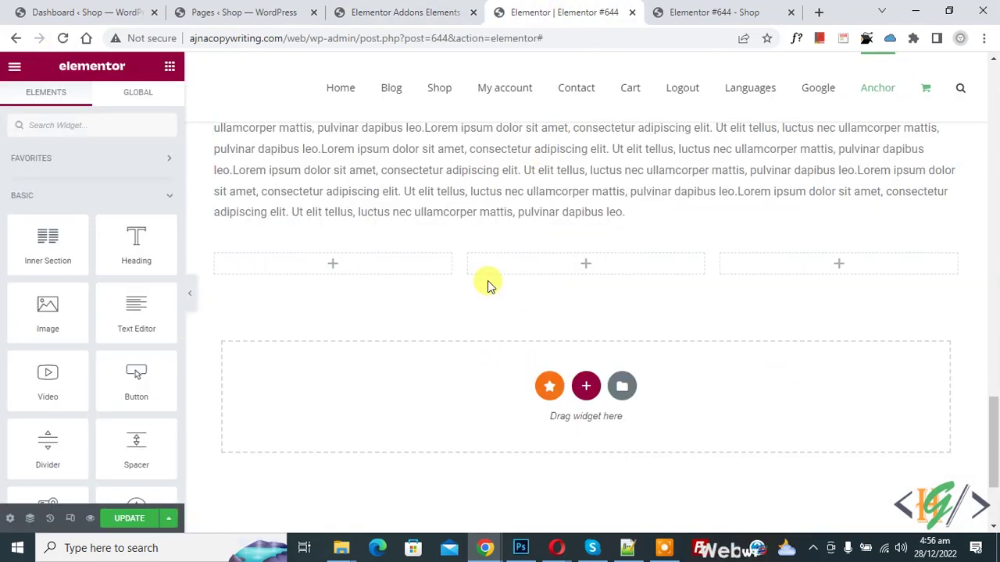
type("flip box")
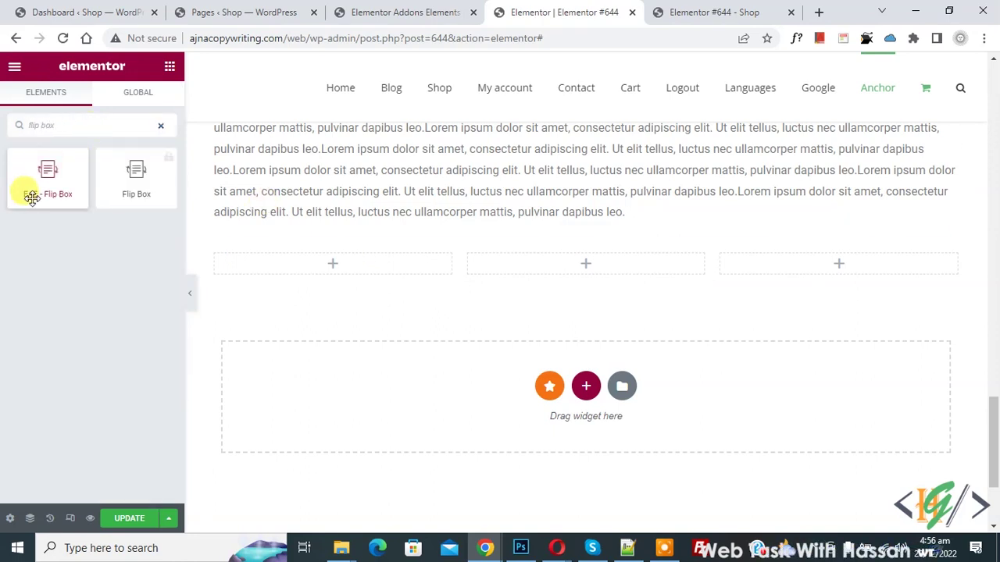
left_click_drag(34, 195, 304, 270)
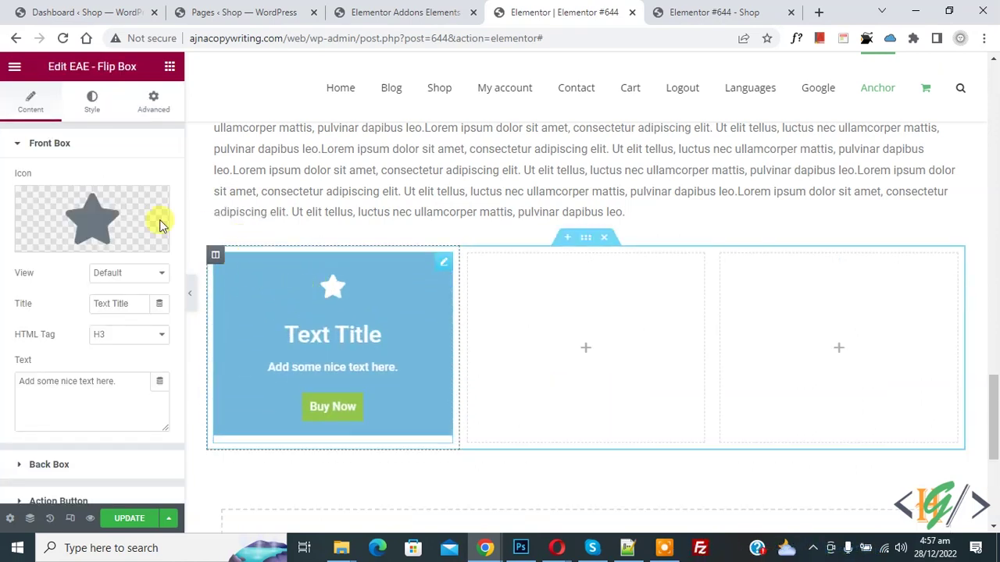
Step: Insert the Star from the Icon Library as the front box icon
mouse_move(44, 207)
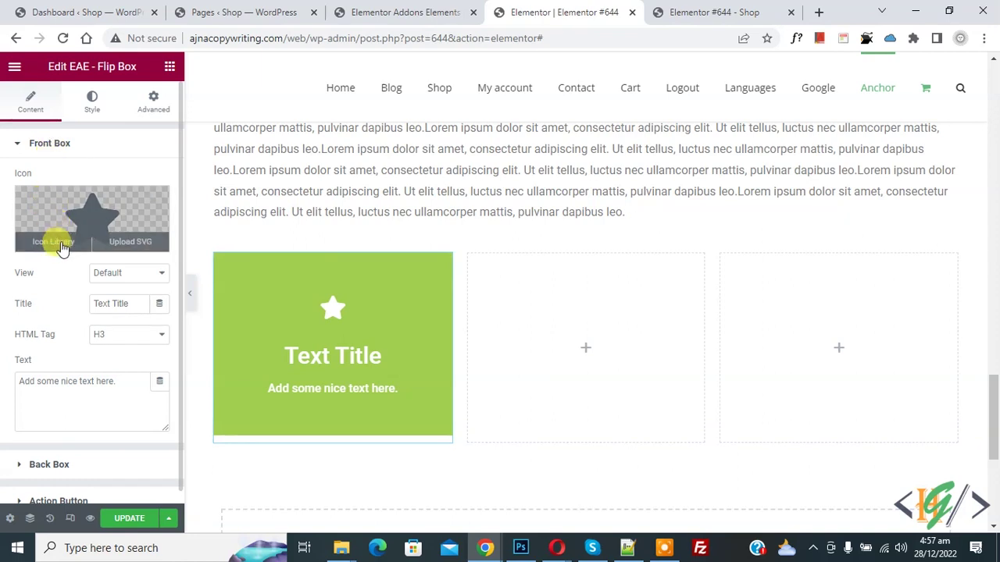
left_click(54, 242)
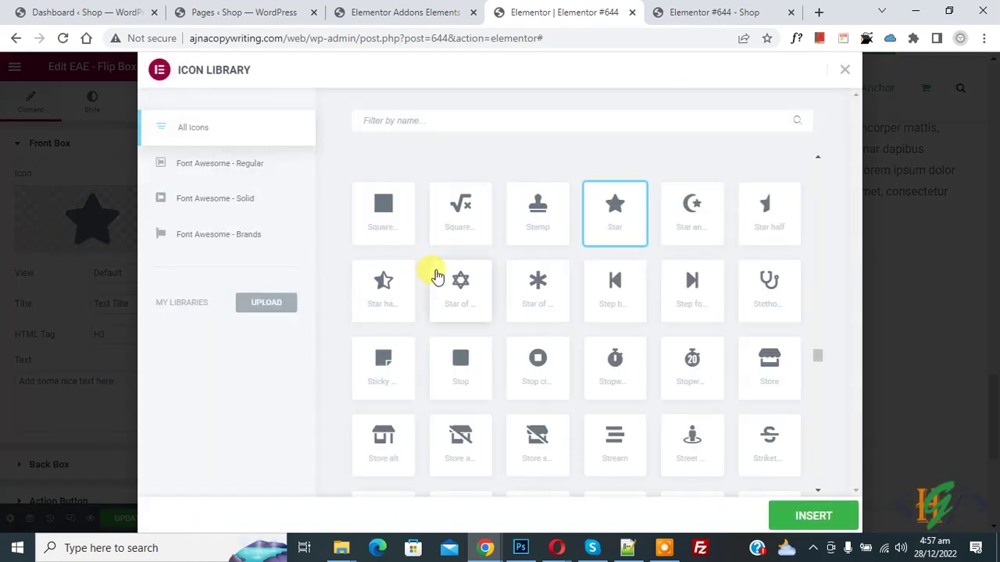
left_click(792, 518)
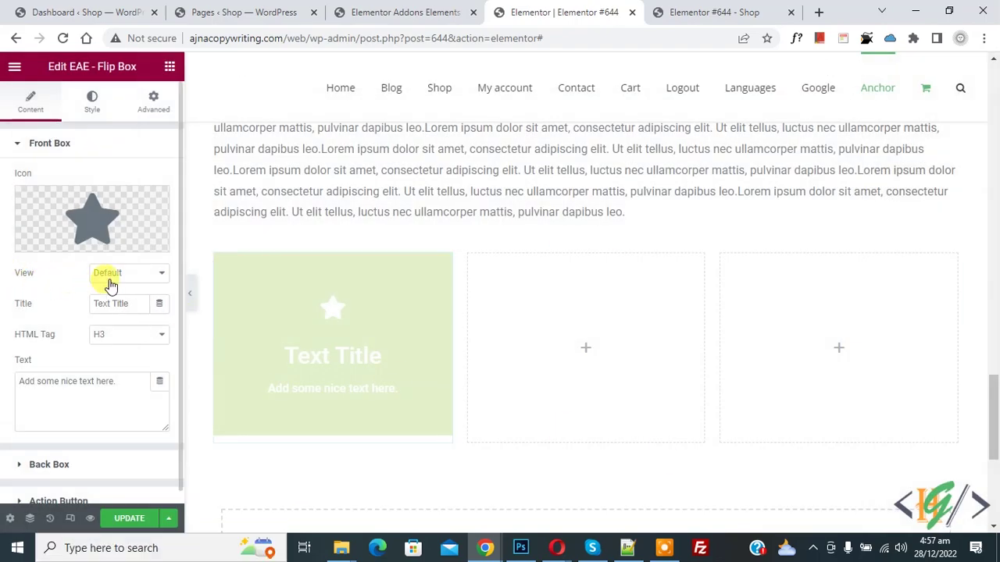
Step: Set the front icon View to Stacked with a Square shape
left_click(107, 273)
left_click(118, 302)
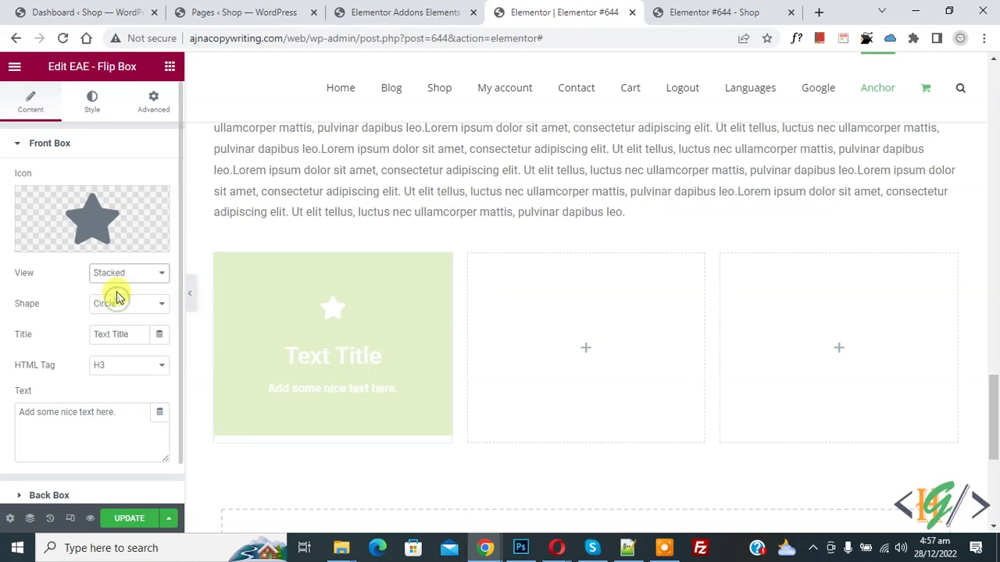
key("Down")
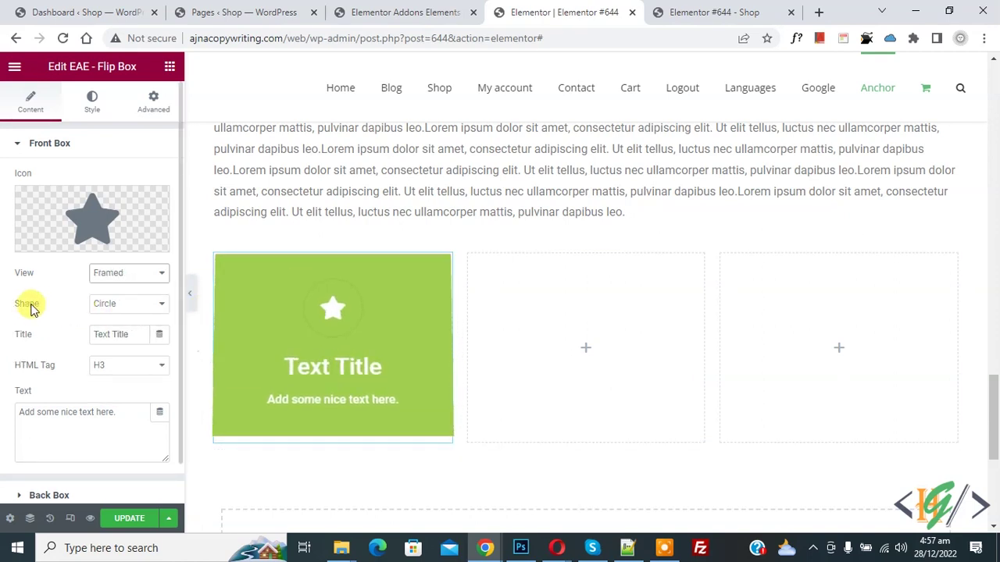
left_click(120, 306)
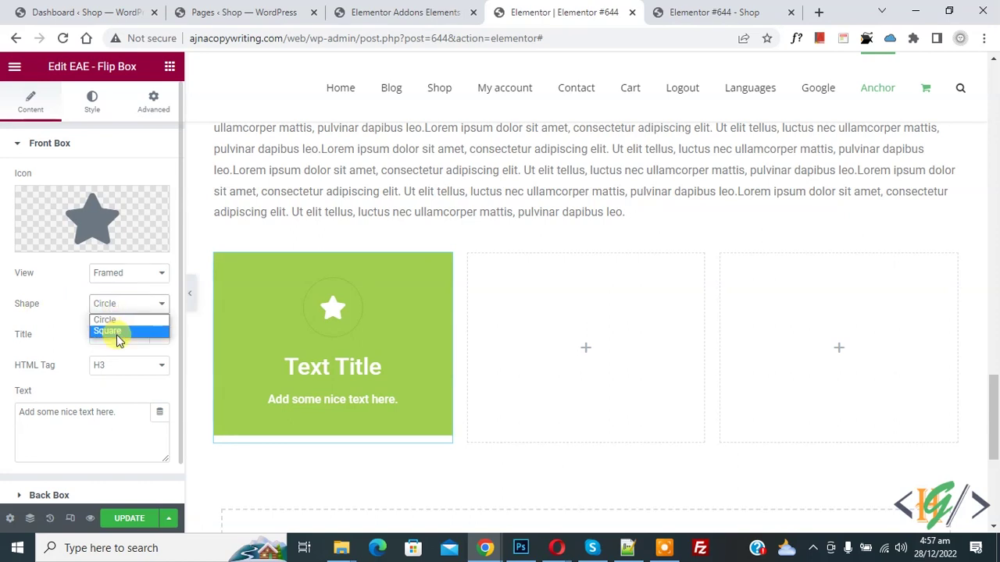
left_click(110, 331)
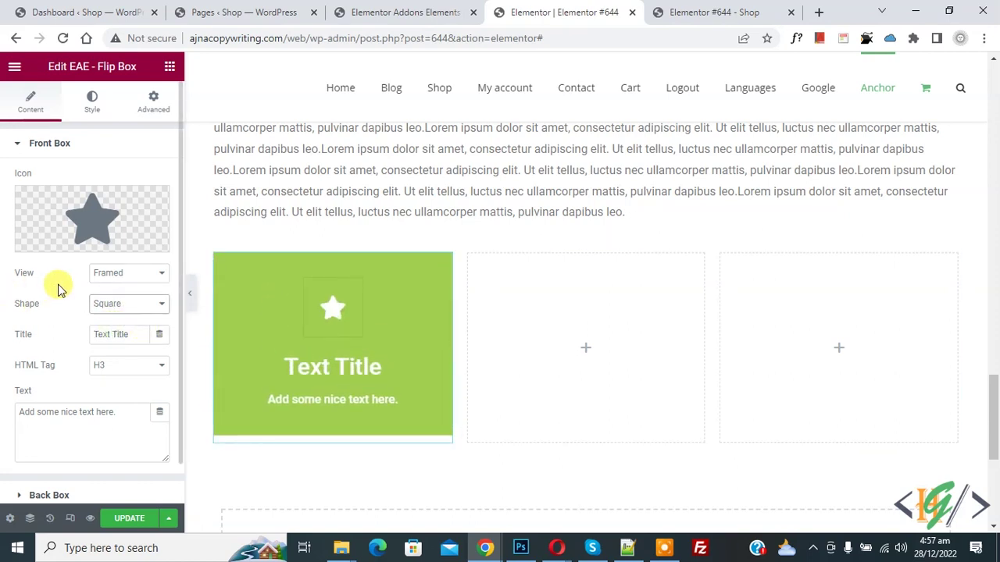
left_click(101, 277)
left_click(100, 300)
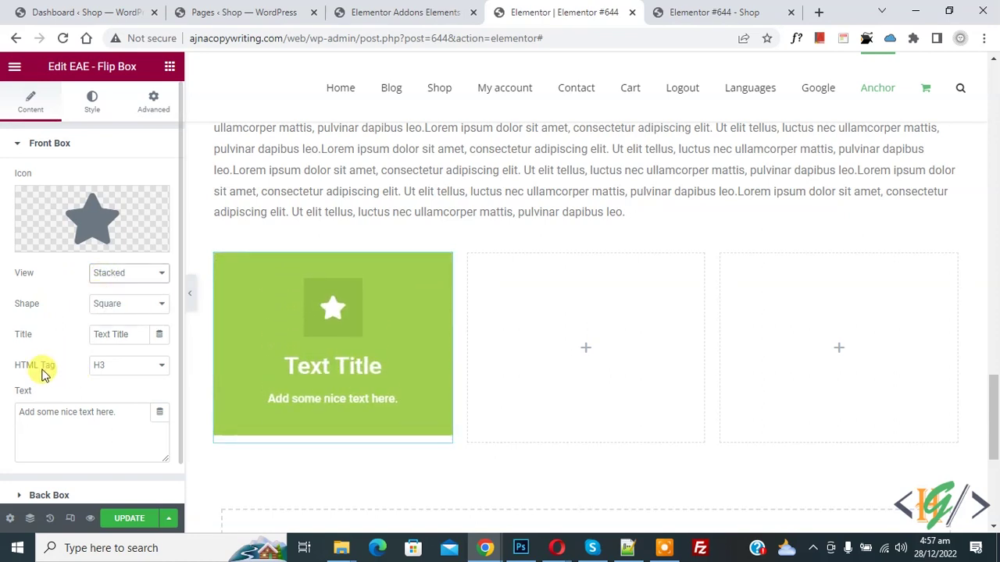
Step: Keep the title heading level at H3 and expand the Back Box settings
left_click(127, 372)
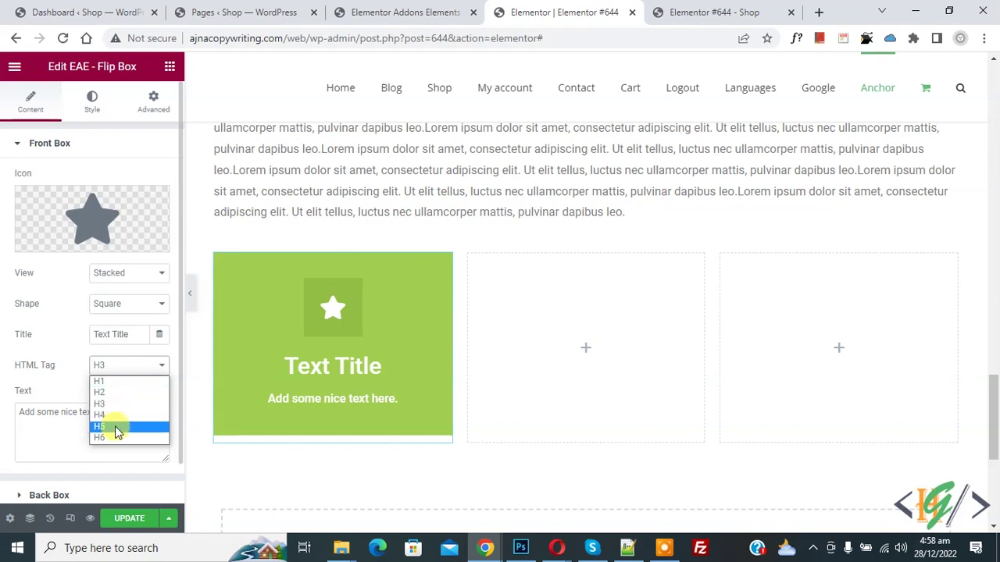
left_click(58, 334)
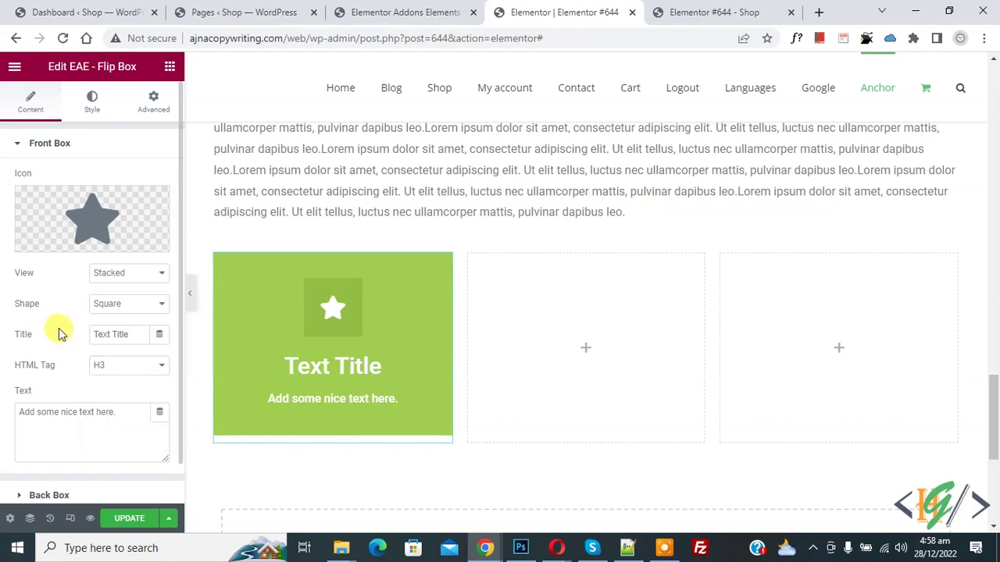
scroll(69, 344, "down", 1)
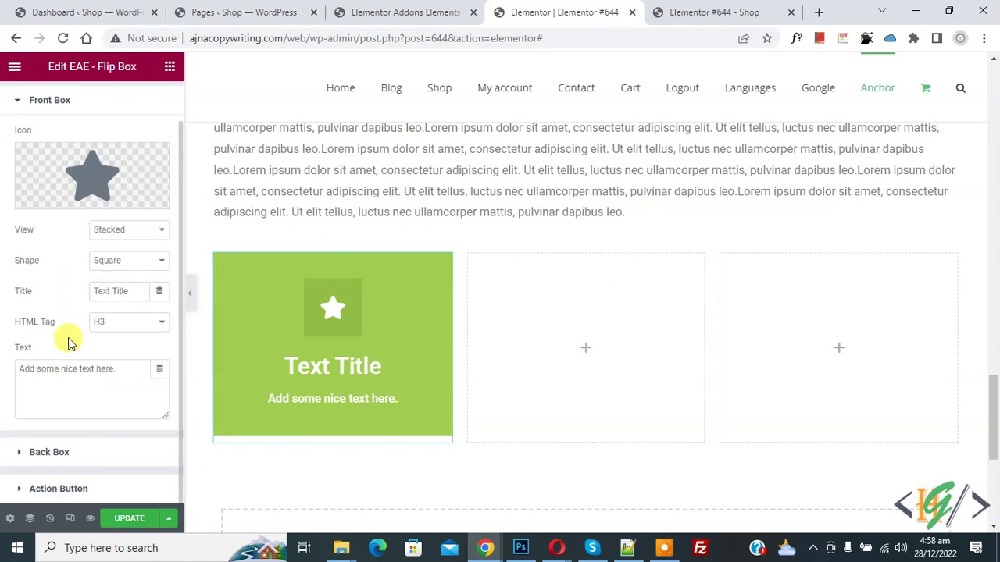
left_click(68, 458)
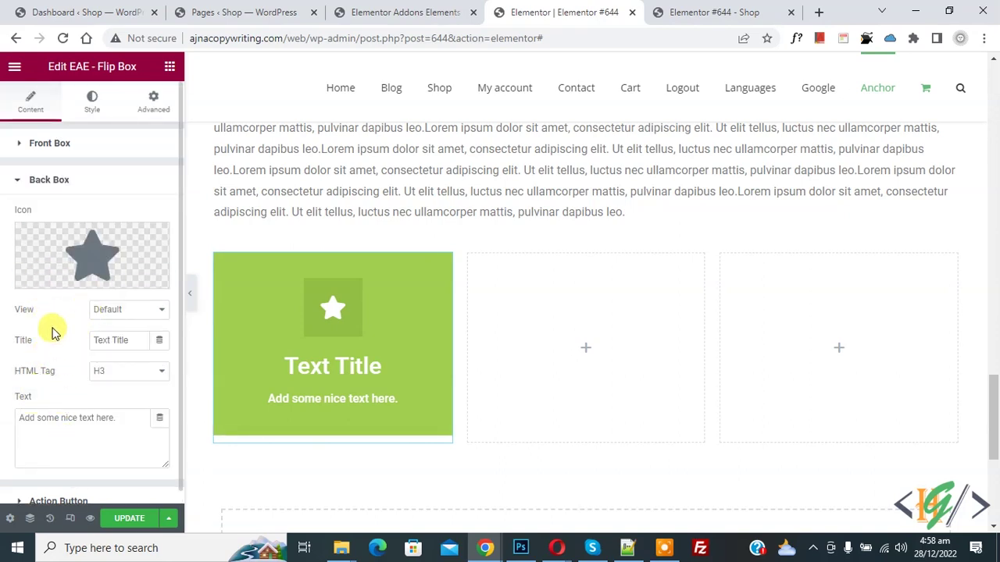
Step: Expand the Action Button section, showing the Buy Now text and an empty link field
scroll(48, 336, "down", 1)
left_click(48, 491)
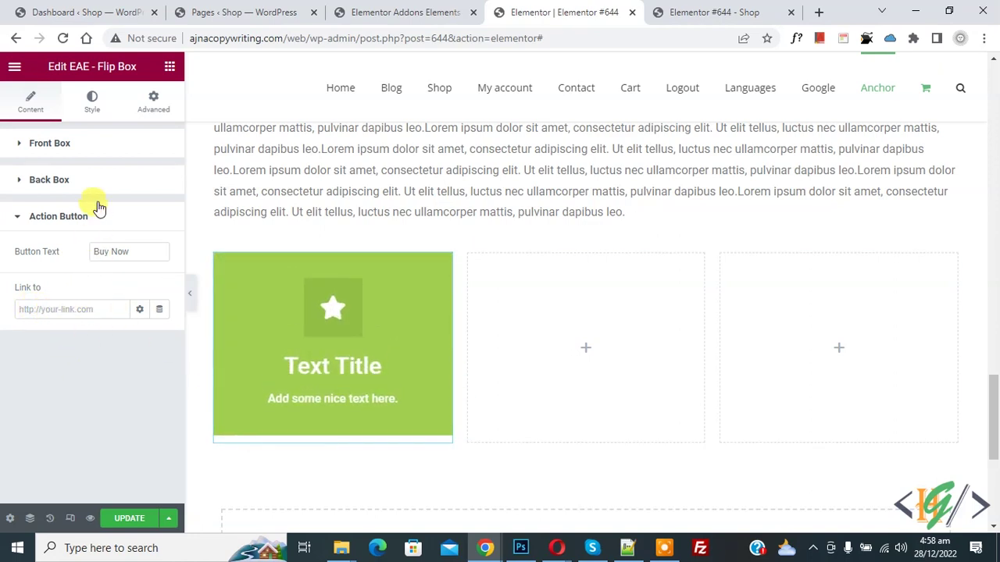
Step: In the Style tab, set Animation Style to Cube - Down Top, keeping Border Type at Default
left_click(93, 112)
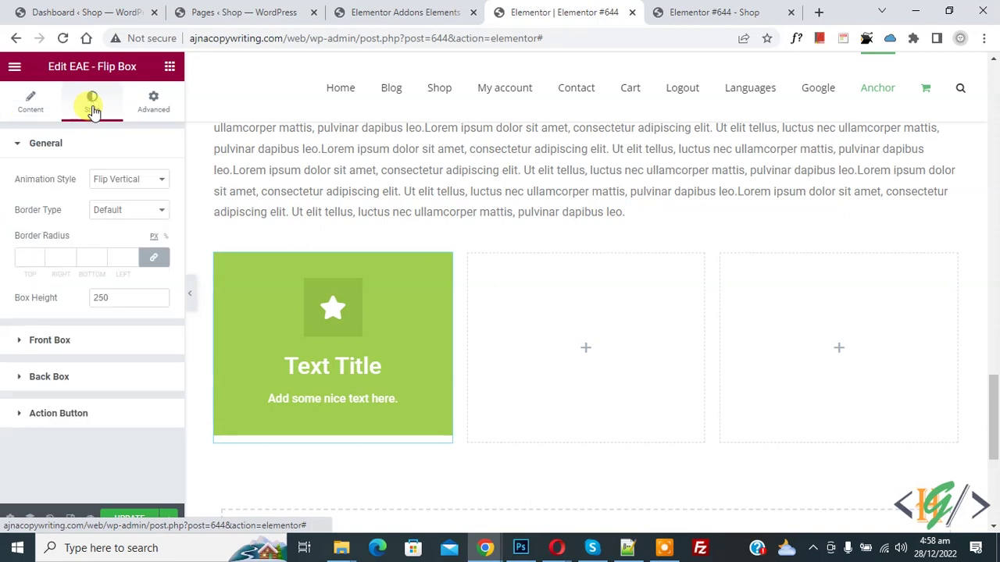
left_click(114, 186)
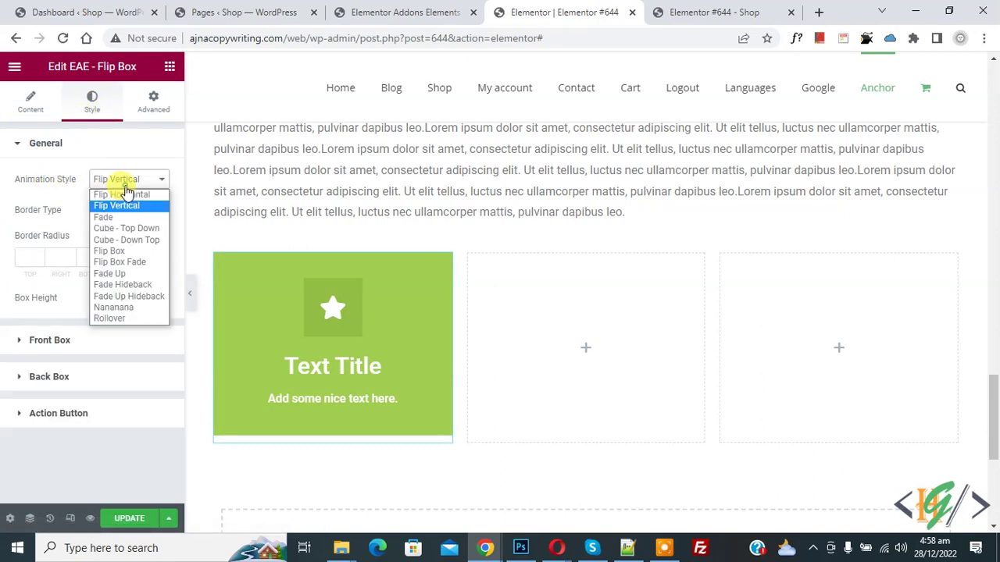
left_click(109, 319)
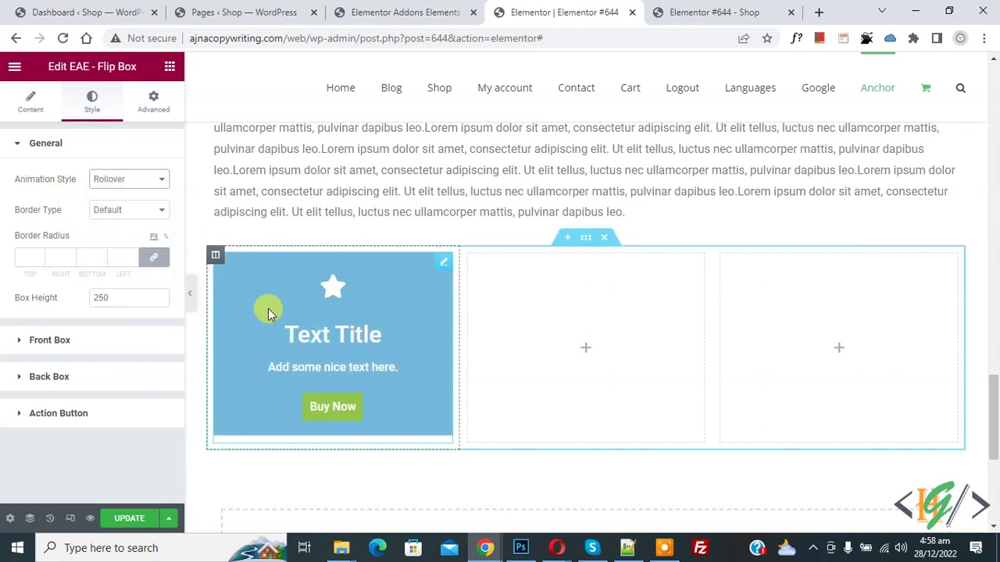
left_click(133, 180)
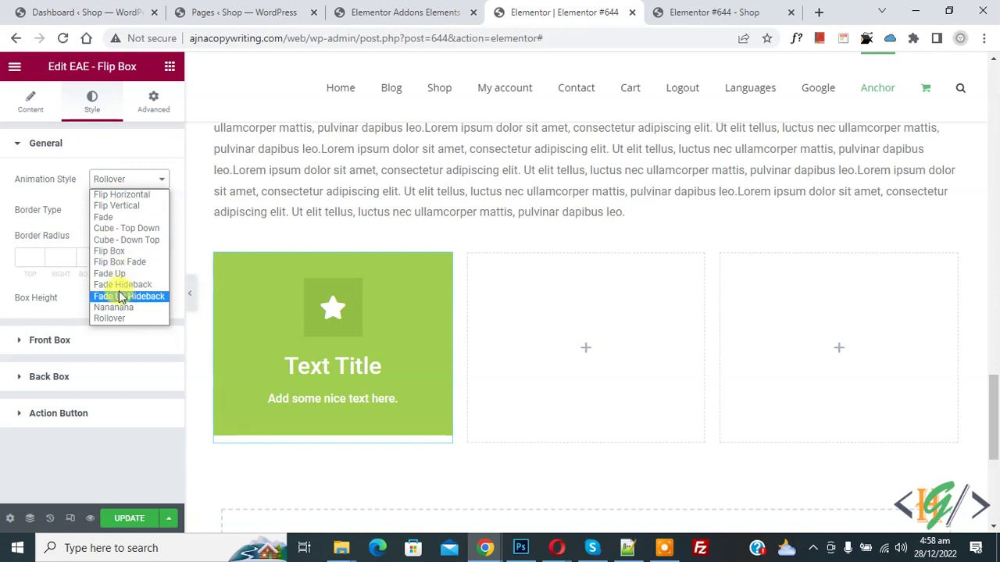
left_click(122, 240)
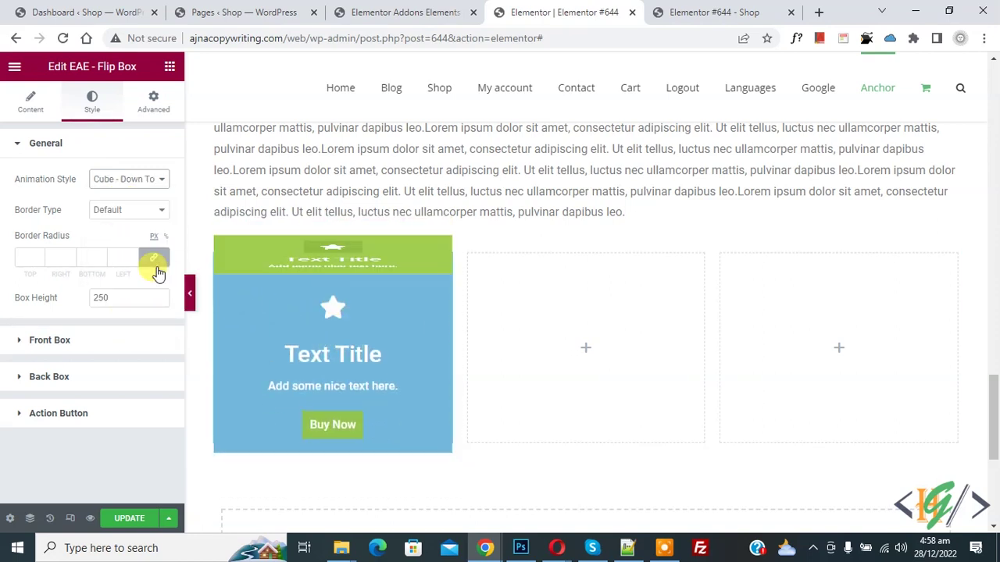
left_click(125, 213)
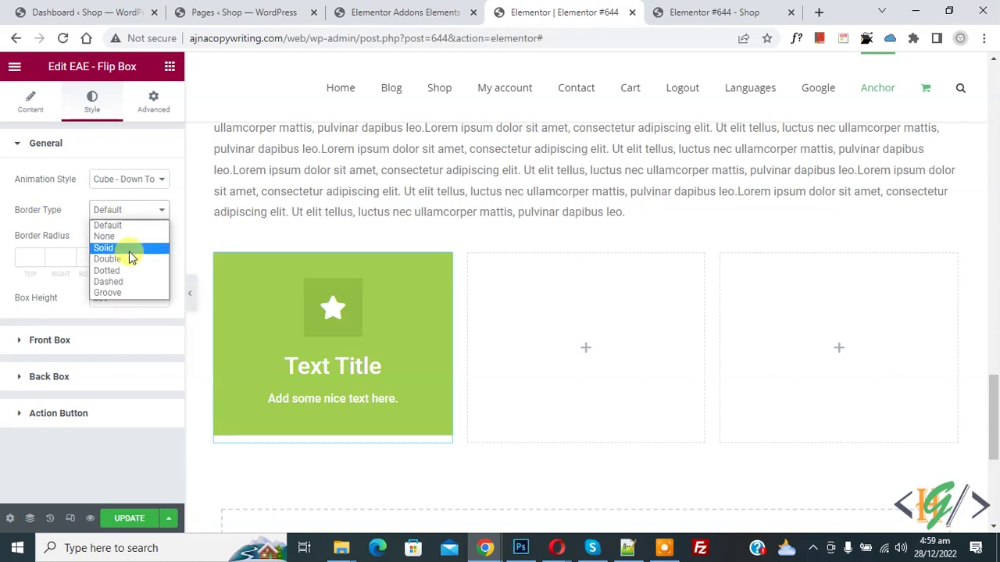
left_click(37, 200)
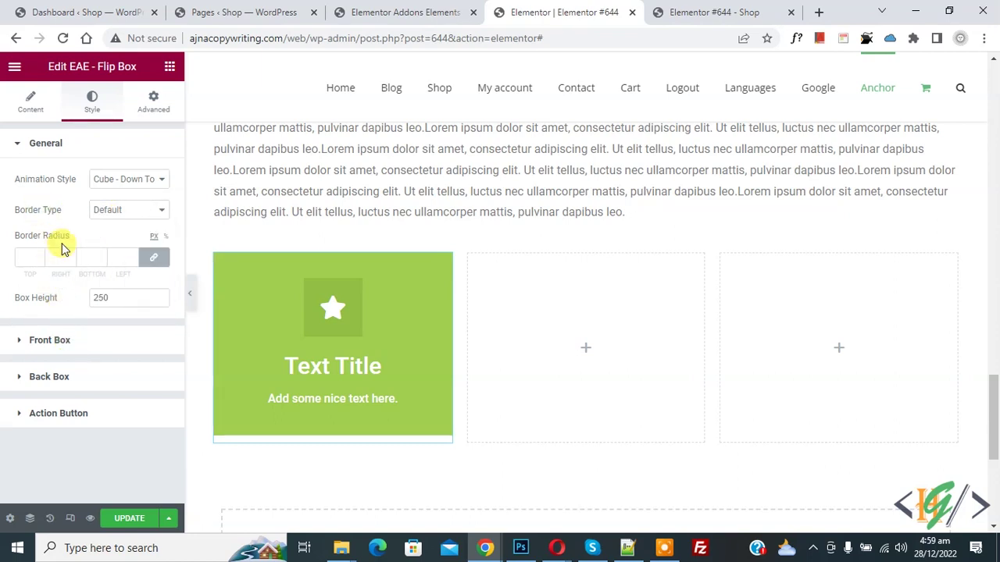
left_click(51, 341)
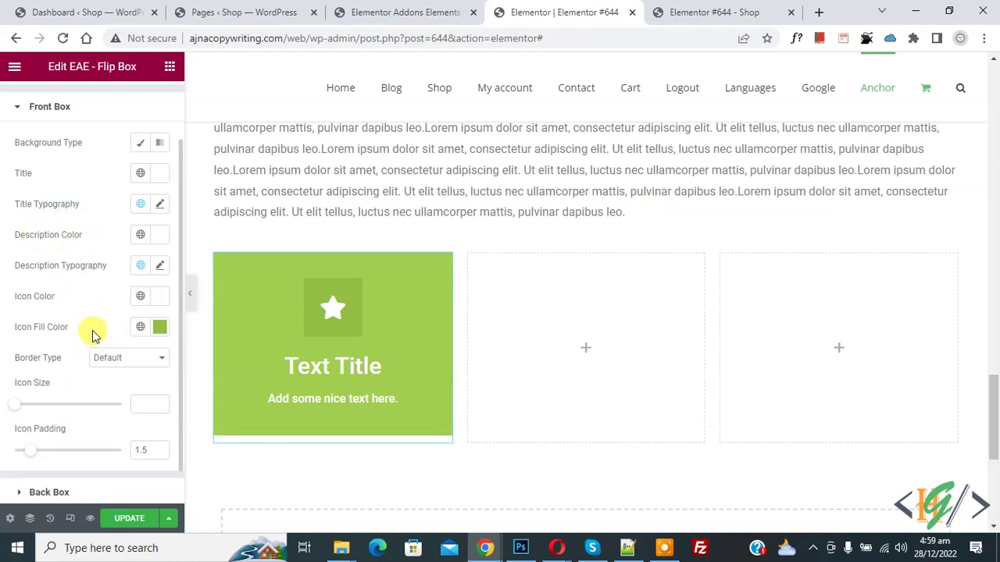
Step: Give the front box a Classic background in black
left_click(139, 143)
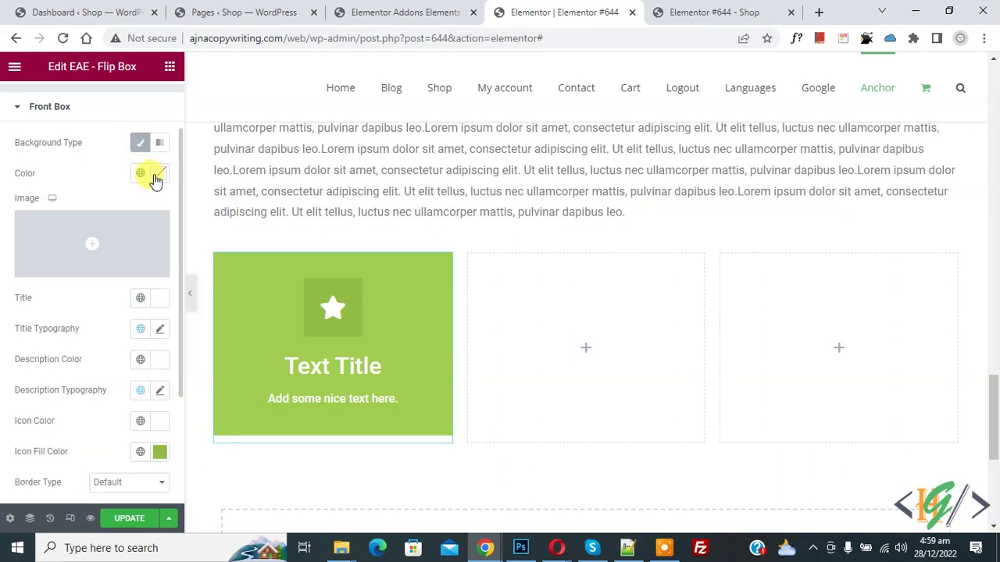
left_click(159, 172)
left_click_drag(164, 286, 67, 389)
left_click(101, 161)
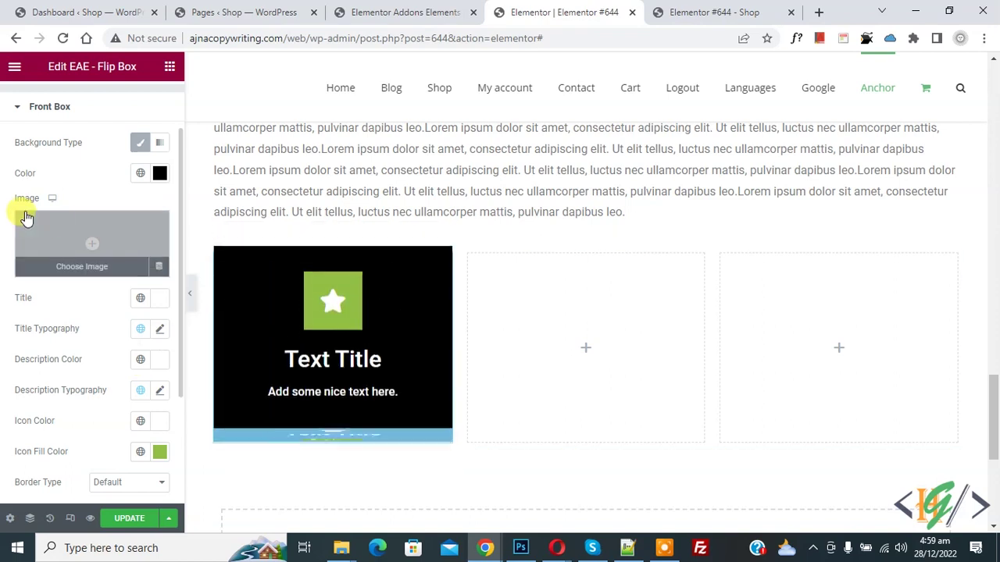
Step: Set the icon fill colour behind the star to a dark shade
scroll(54, 223, "down", 1)
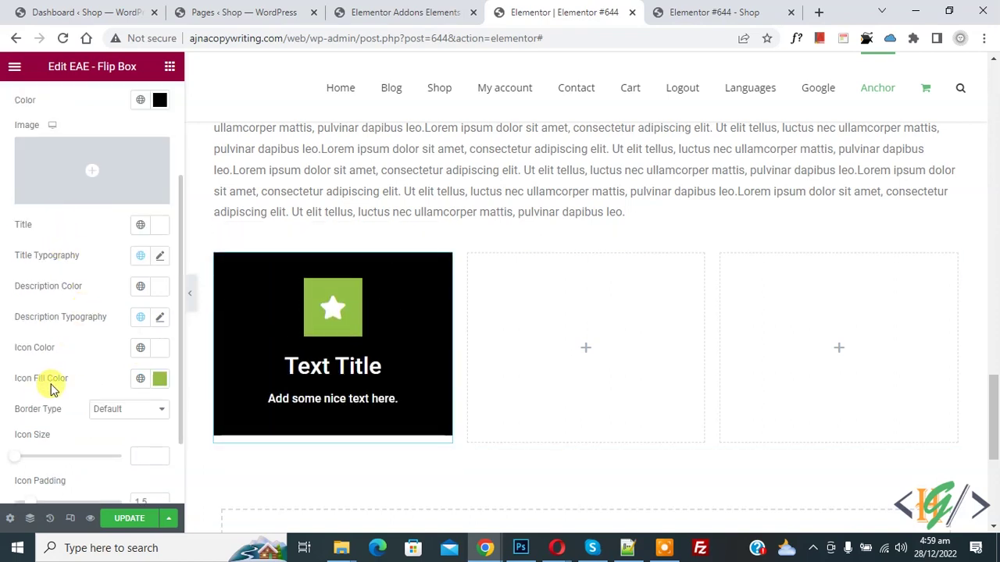
left_click(159, 378)
mouse_move(184, 226)
left_mouse_down()
mouse_move(170, 242)
mouse_move(117, 246)
mouse_move(82, 301)
mouse_move(62, 143)
mouse_move(44, 286)
left_mouse_up()
left_click(47, 357)
Step: Set the star icon size to 30 and icon padding to 1.8
scroll(71, 307, "down", 1)
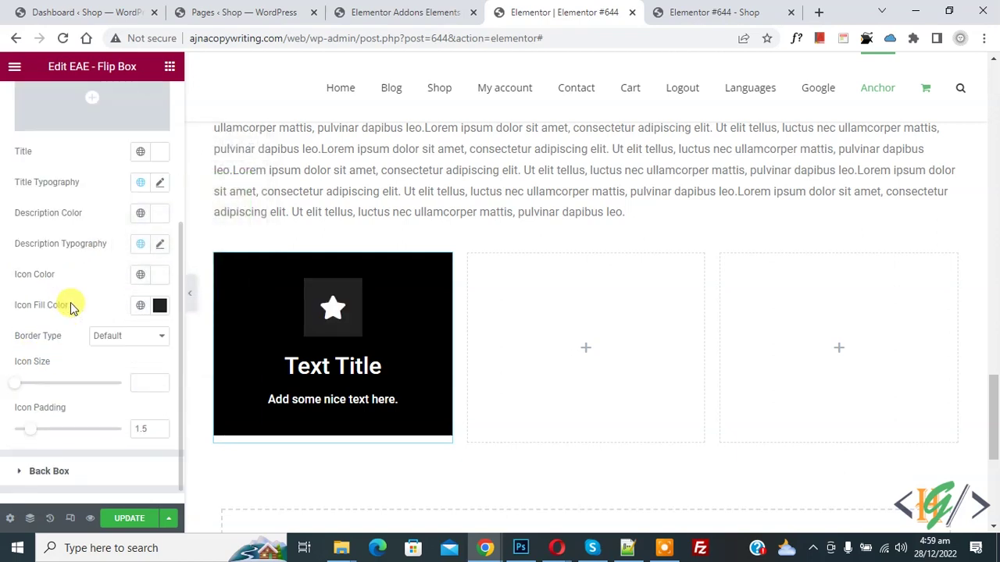
scroll(86, 310, "down", 1)
mouse_move(20, 369)
left_mouse_down()
mouse_move(36, 372)
mouse_move(26, 369)
left_mouse_up()
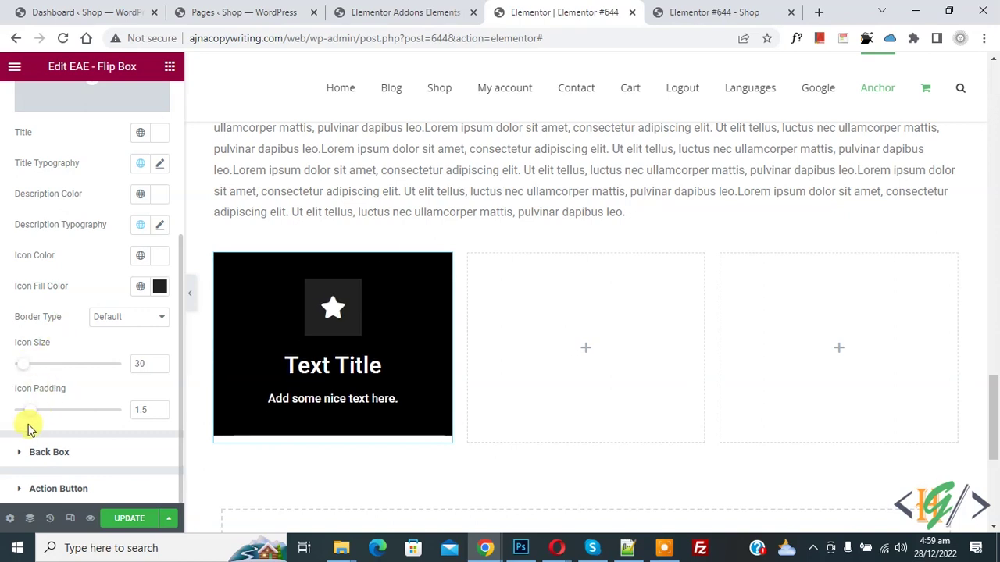
left_click_drag(27, 417, 33, 419)
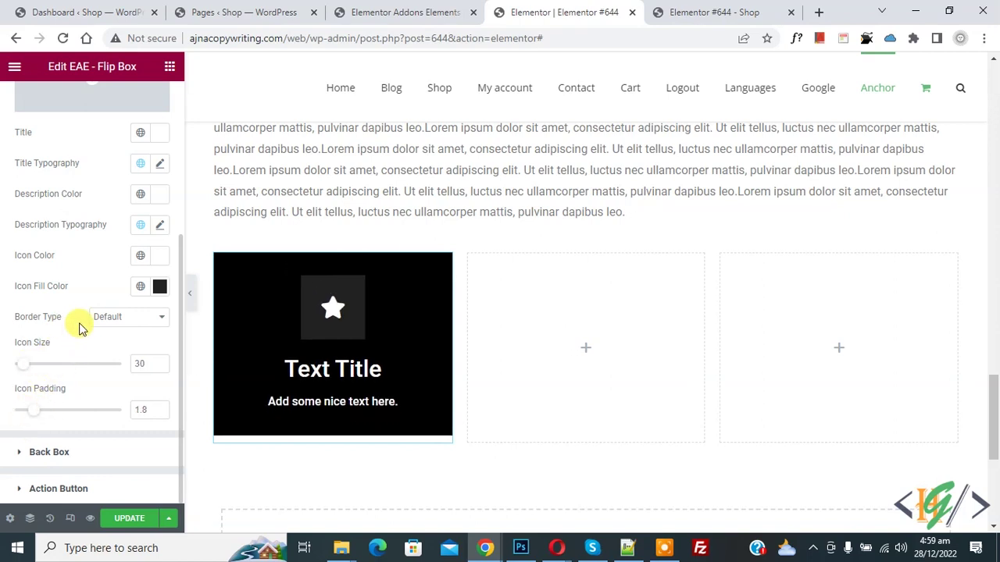
left_click(48, 454)
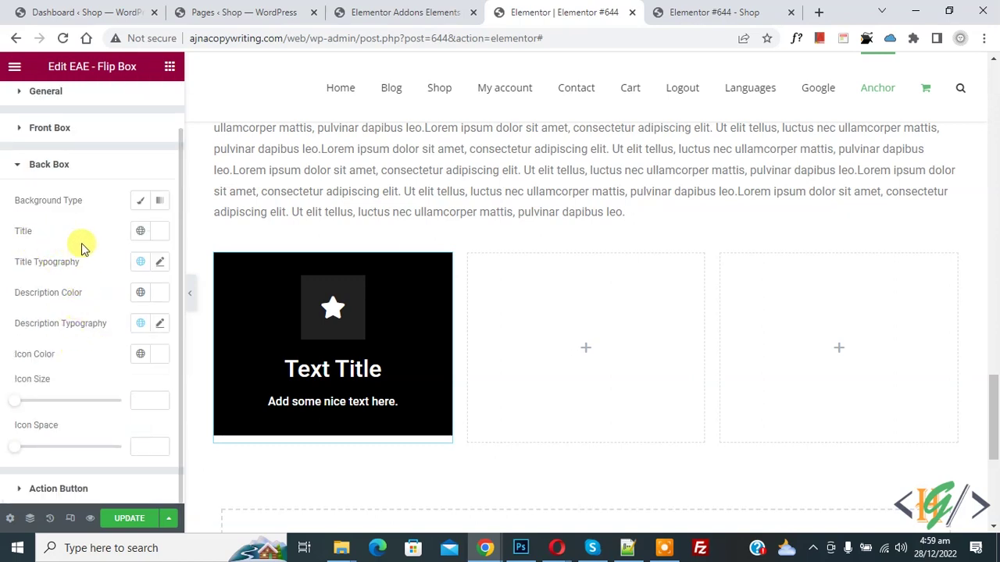
Step: Expand the Action Button style options and save the page with Update
left_click(69, 490)
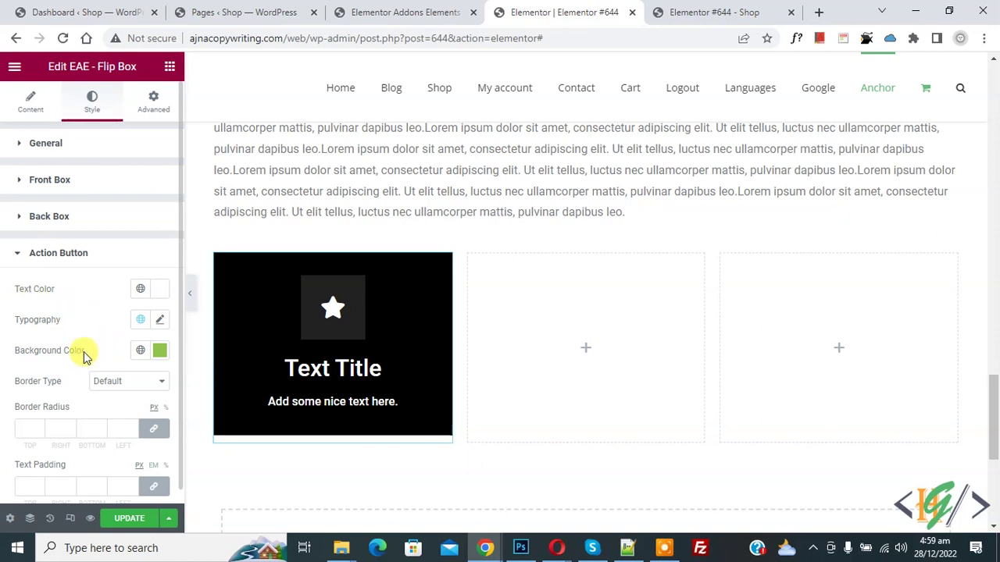
left_click(128, 518)
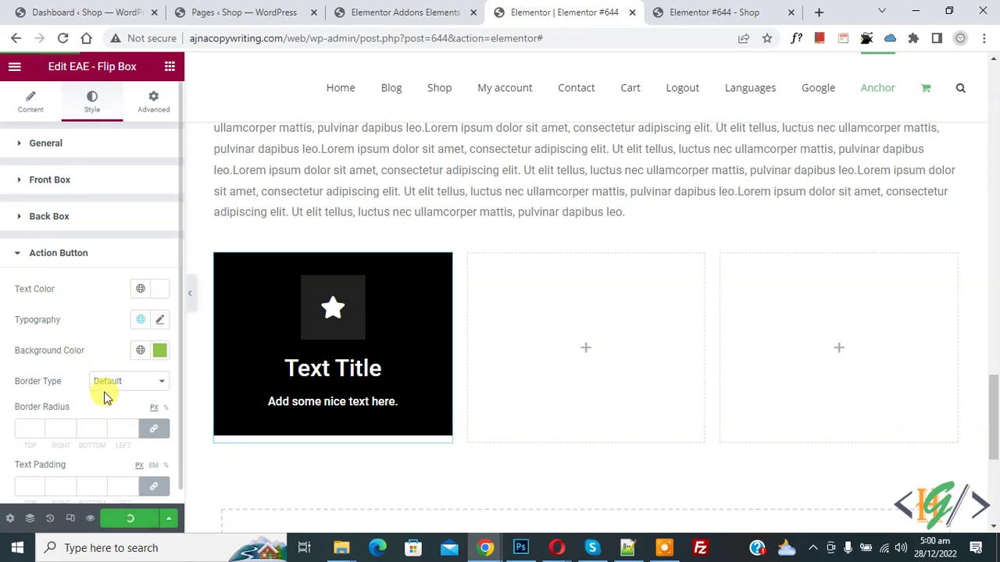